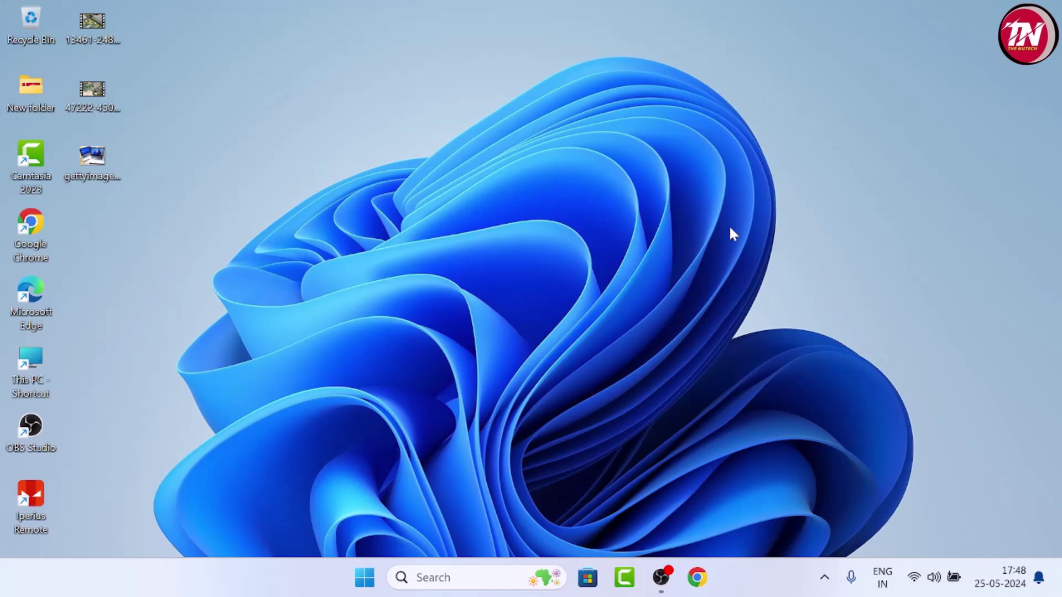
Step: Open This PC and launch the Add a network location wizard from the See more menu
double_click(37, 361)
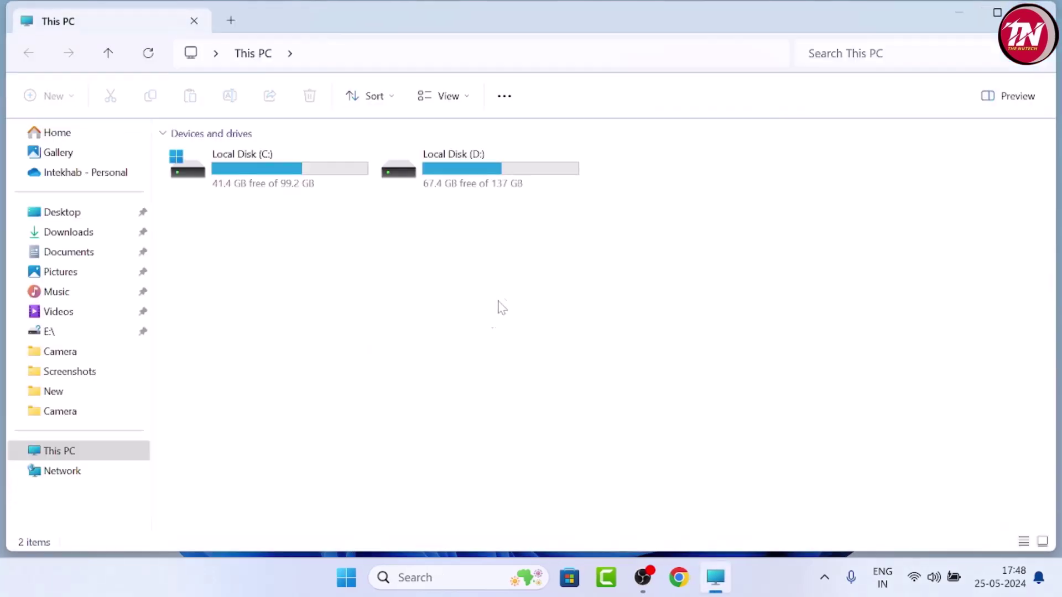
right_click(474, 270)
mouse_move(521, 268)
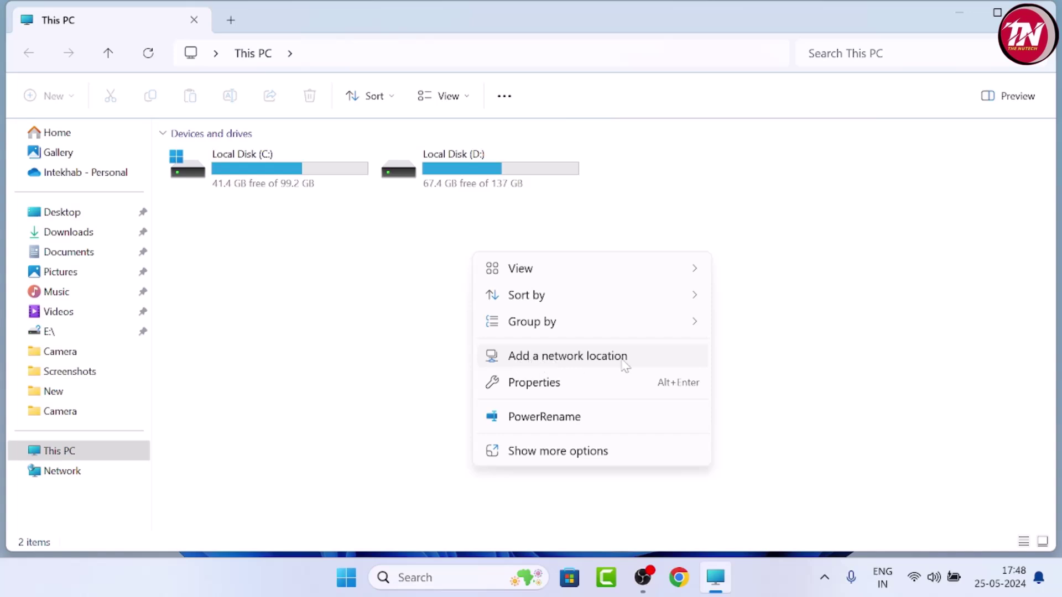
left_click(792, 298)
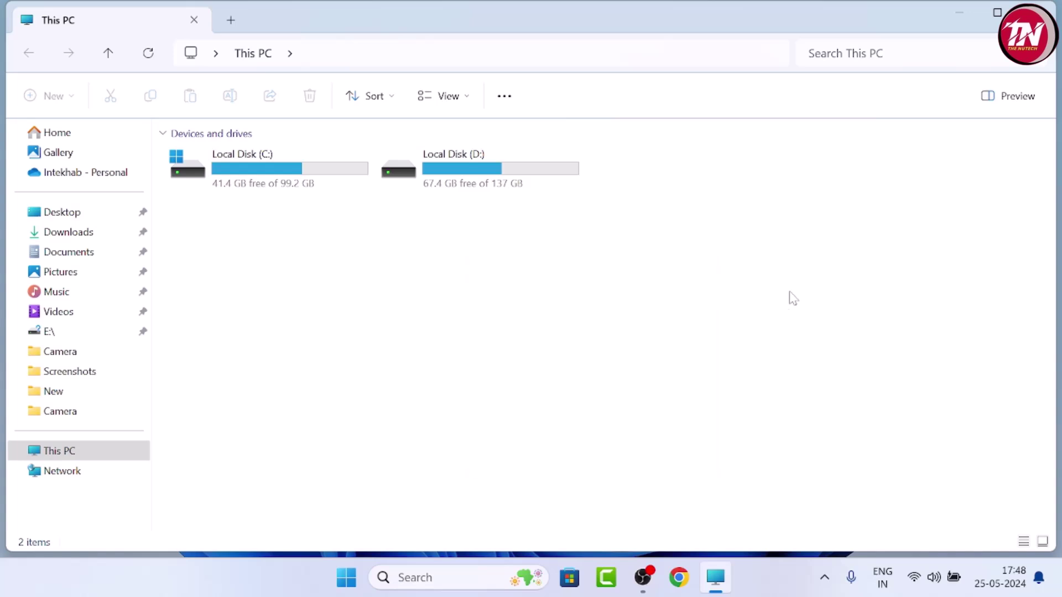
left_click(507, 97)
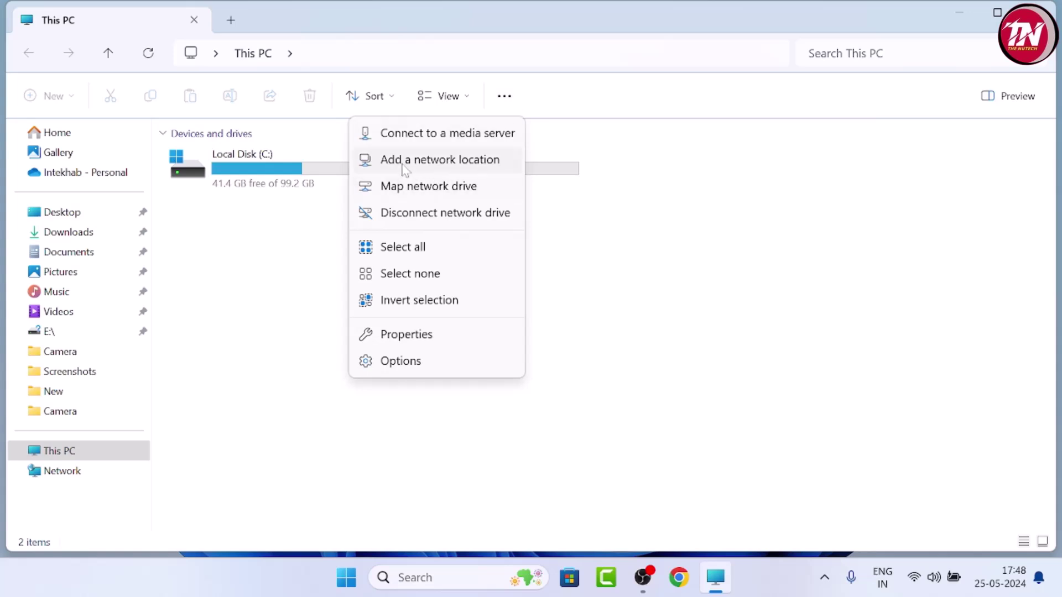
left_click(459, 170)
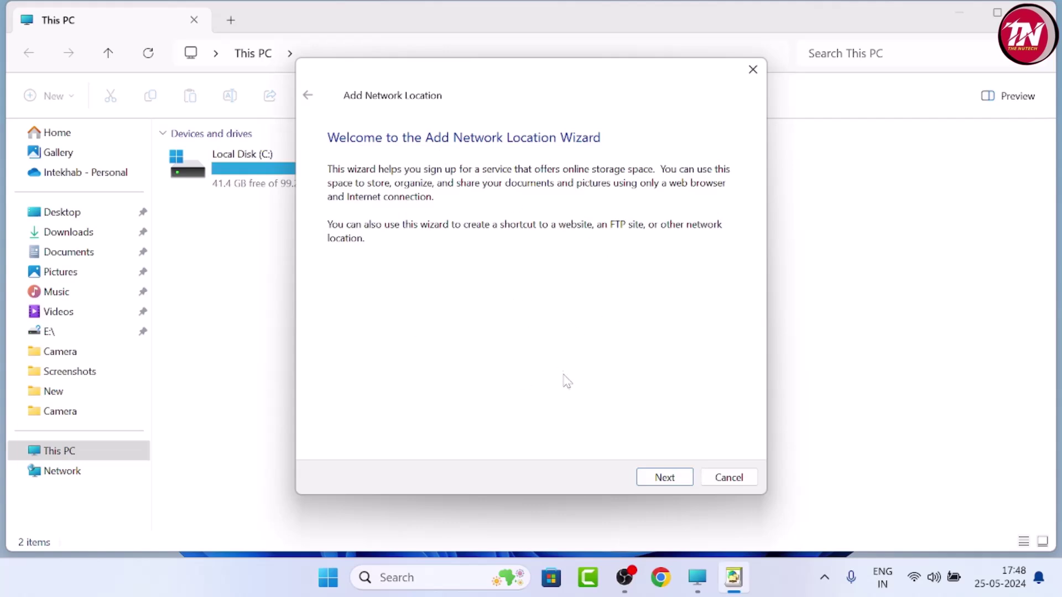
Step: Advance the Add Network Location wizard past the welcome page and choose a custom network location
left_click(672, 478)
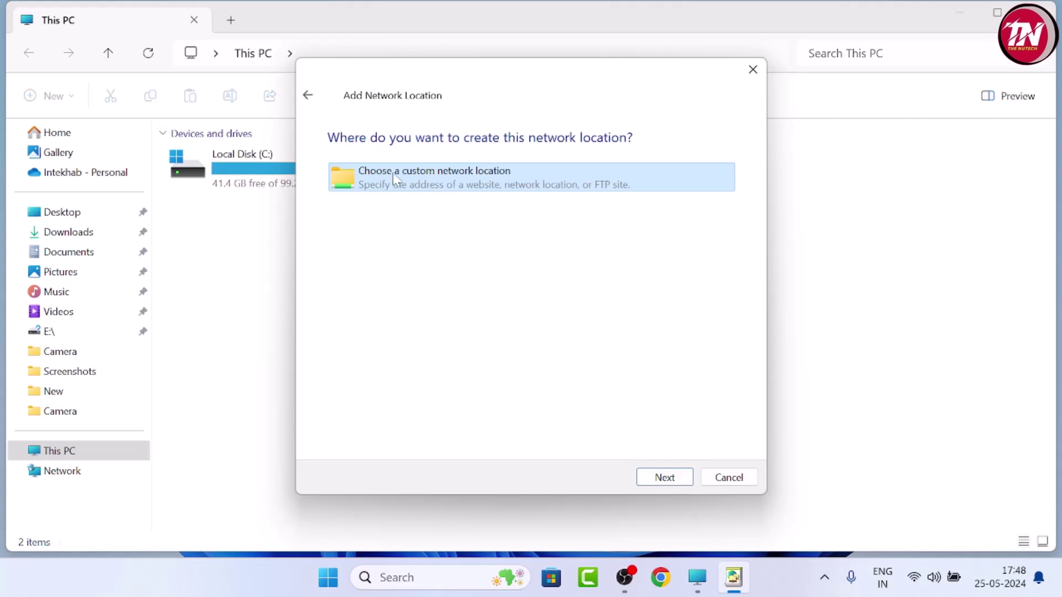
left_click(655, 479)
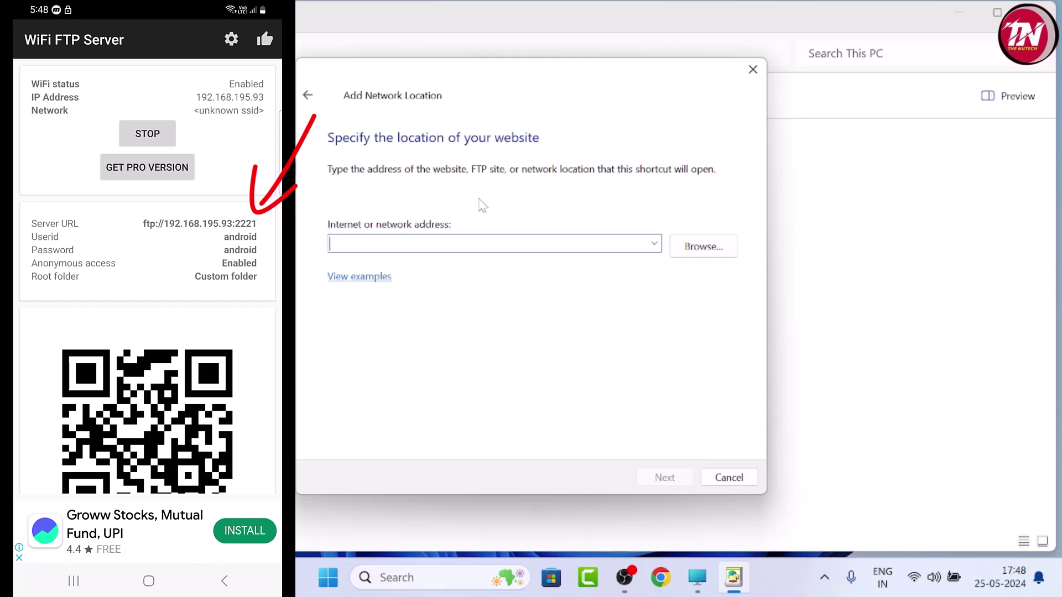
type("ftp")
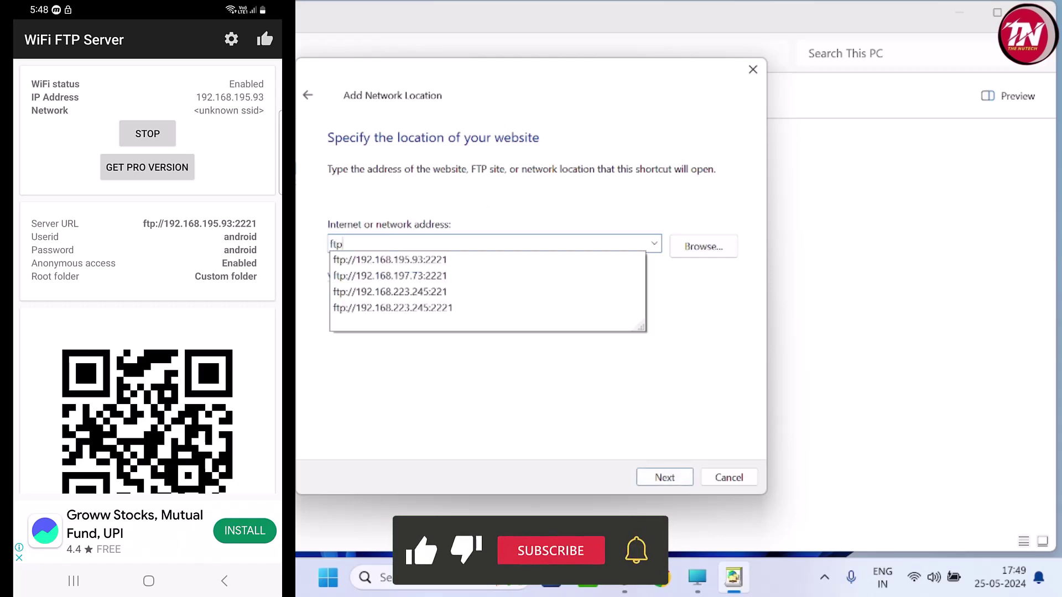
type("://")
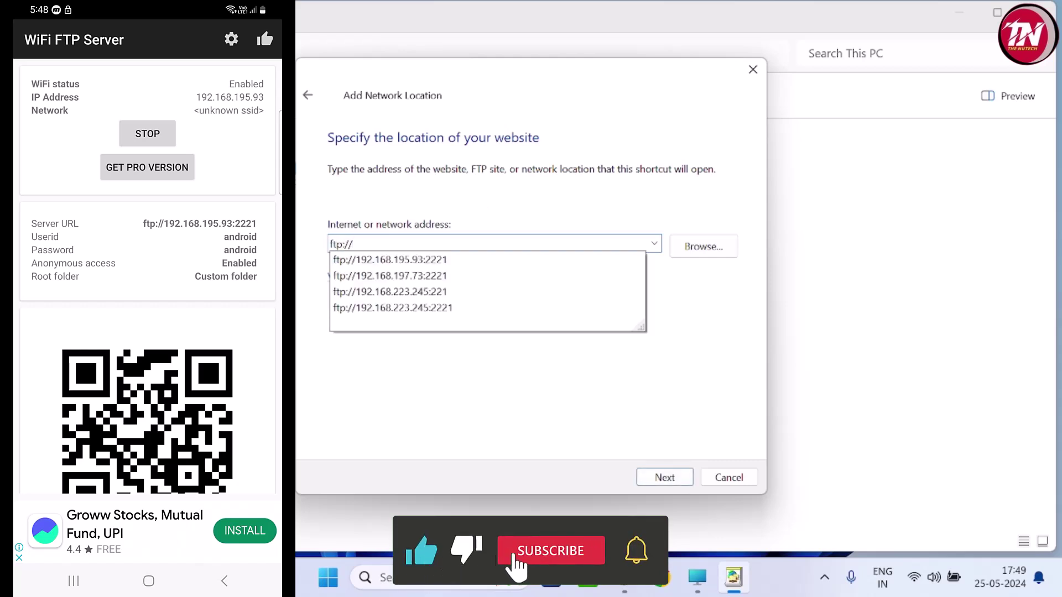
type("192.1")
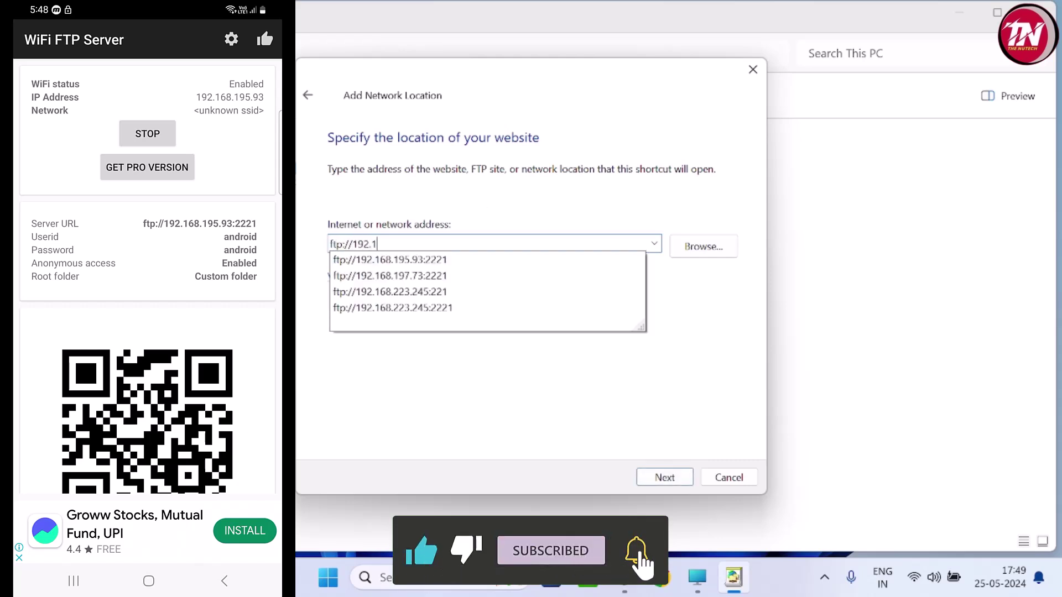
type("68.")
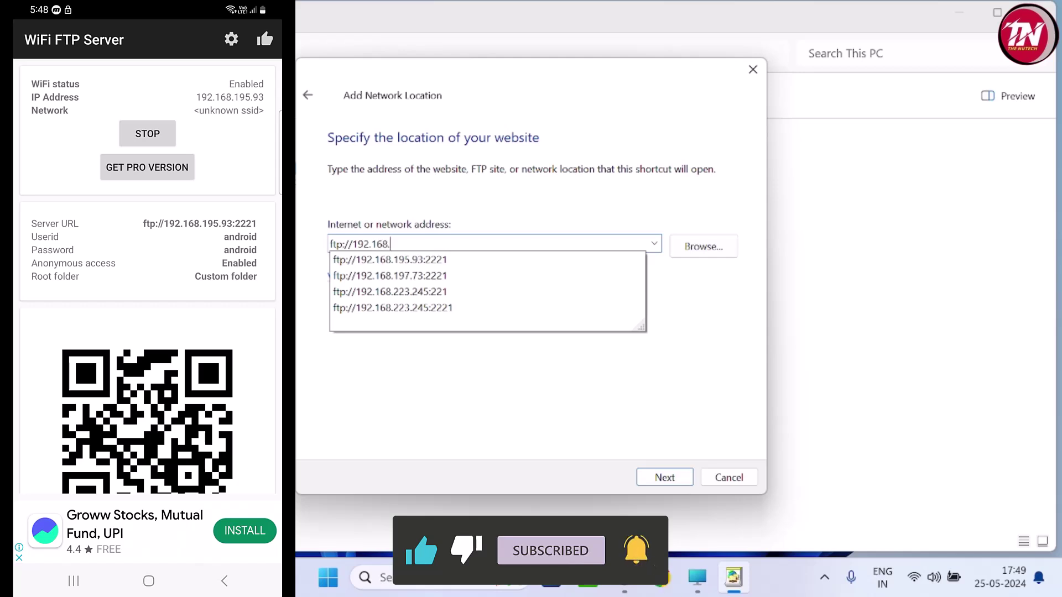
type("195")
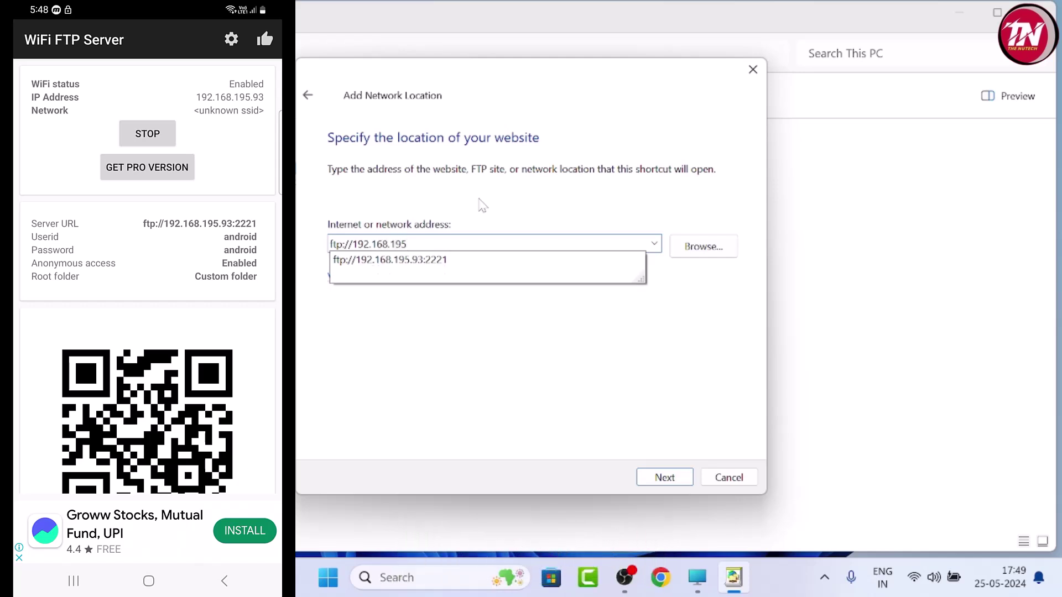
type(".9")
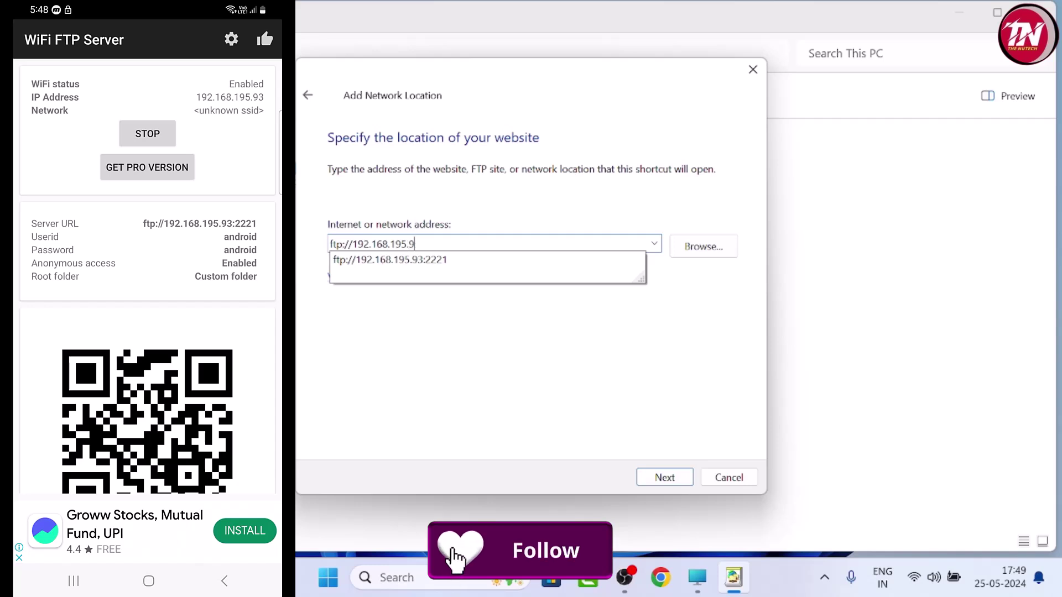
type("3:2221")
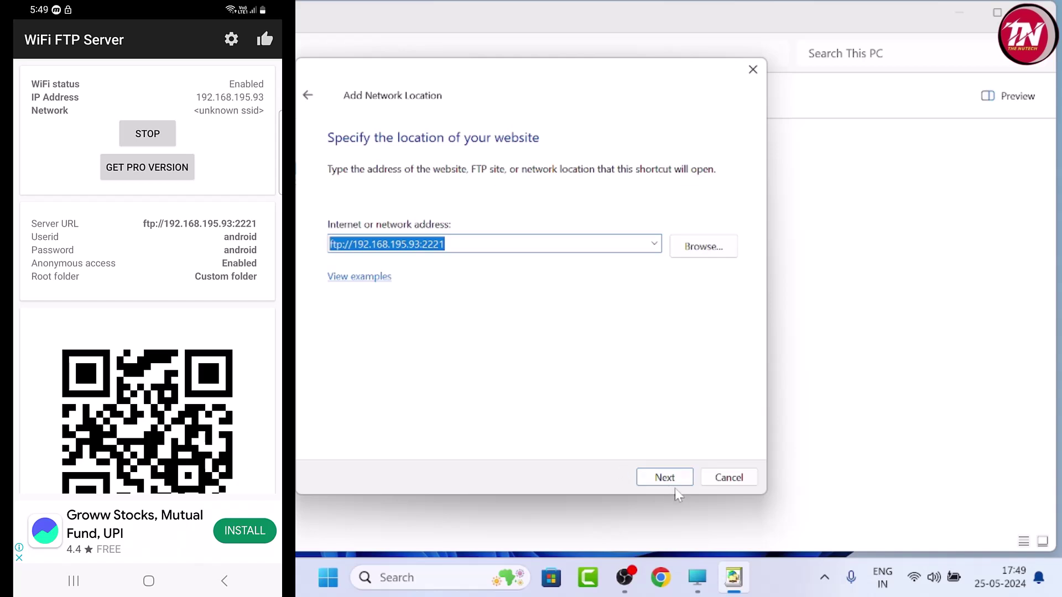
Step: Turn off anonymous logon, use user name android, and name the location 'My Phone'
left_click(664, 477)
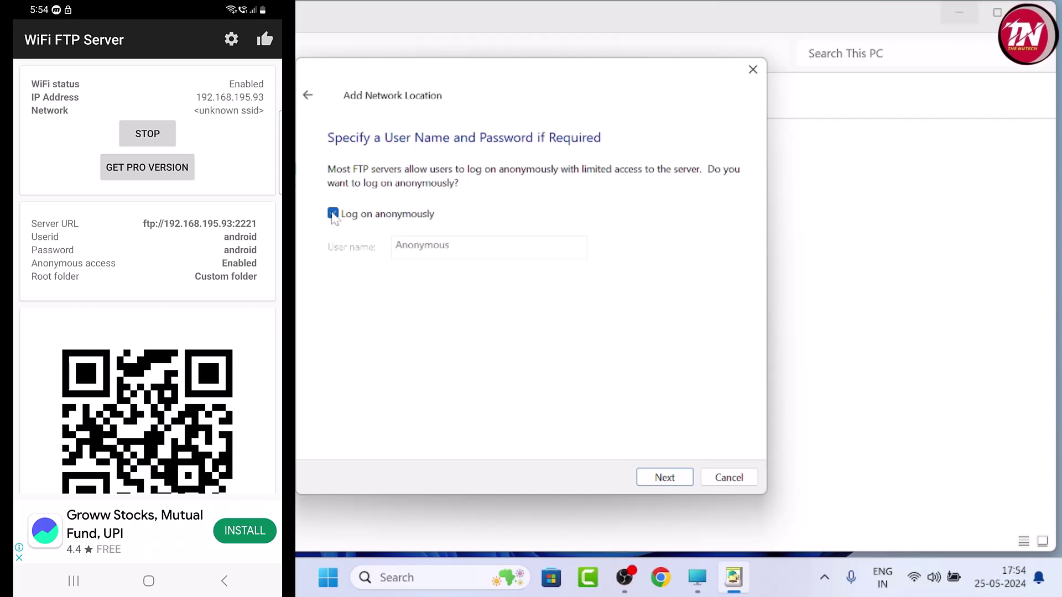
left_click(333, 213)
left_click(398, 247)
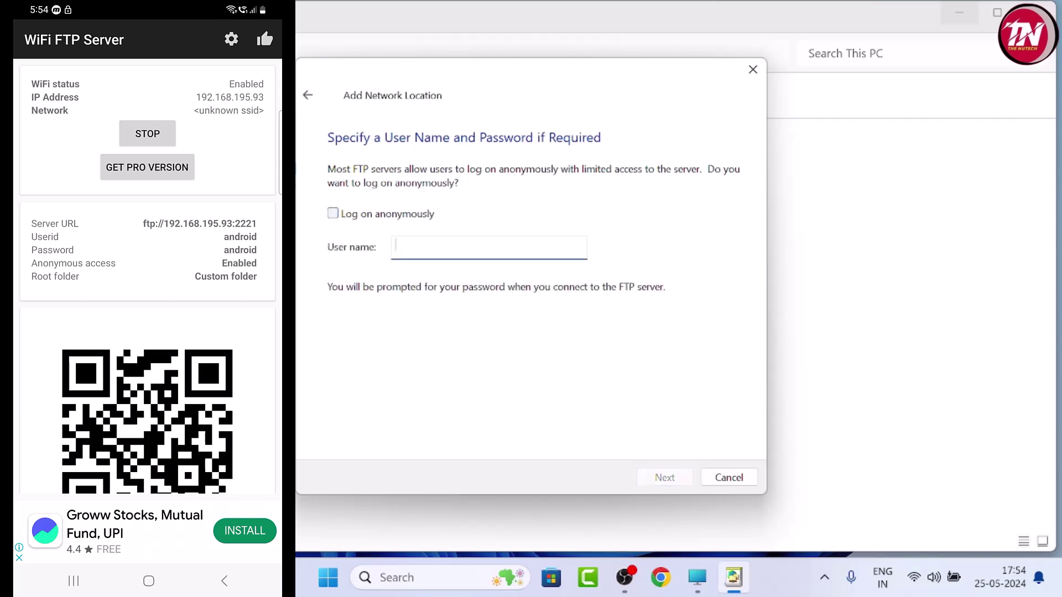
type("android")
left_click(651, 475)
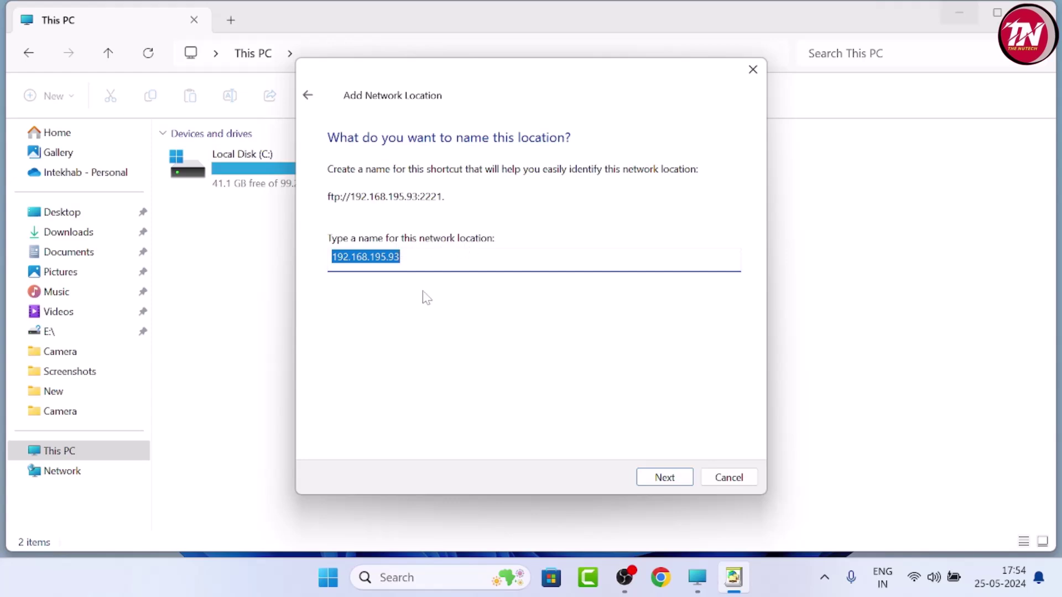
type("My Phone")
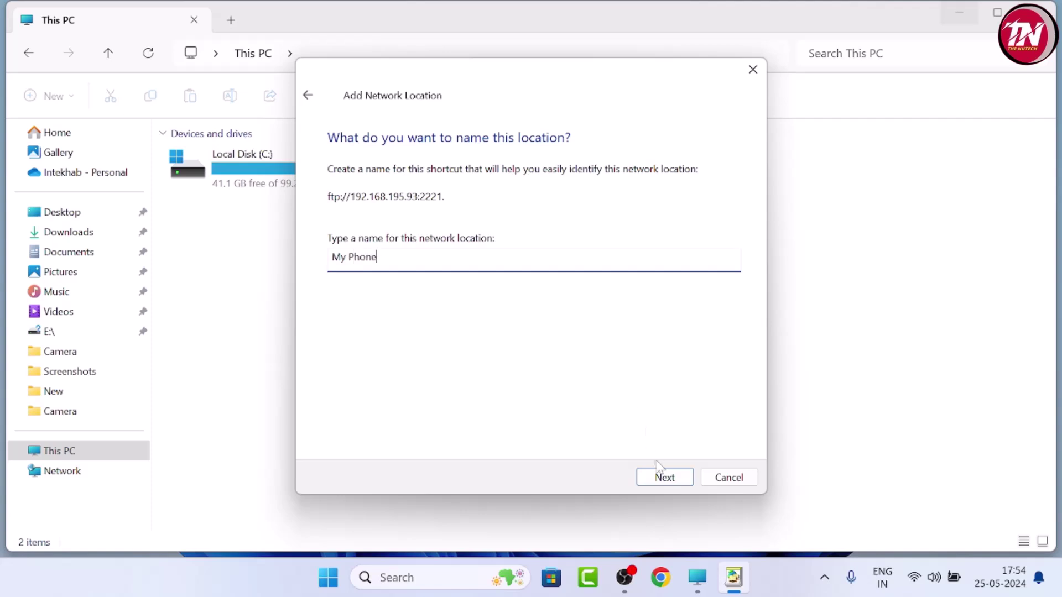
left_click(663, 479)
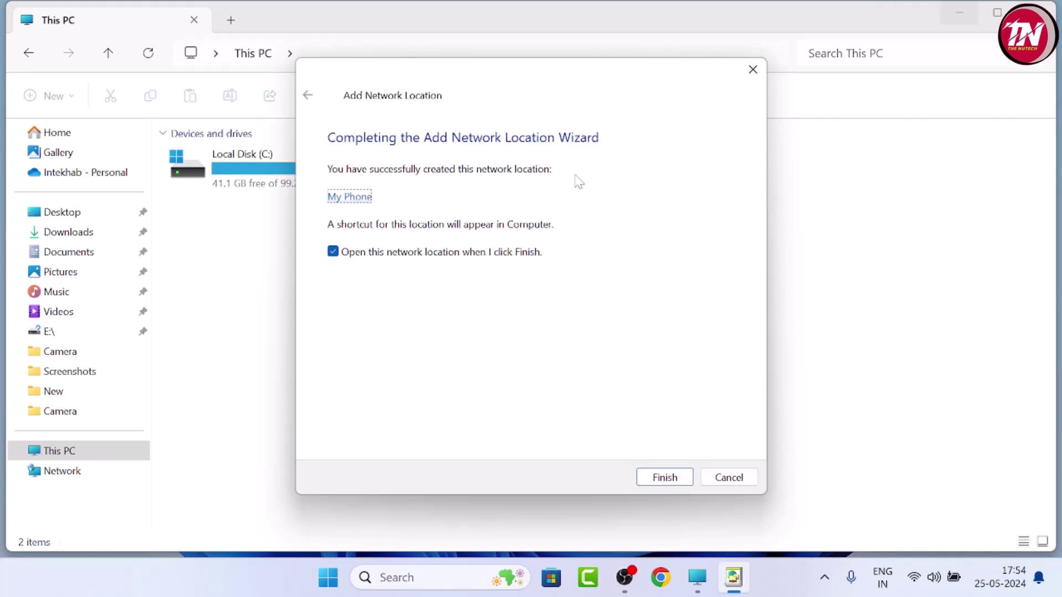
Step: Finish the wizard, then log on as android with the password saved
left_click(664, 479)
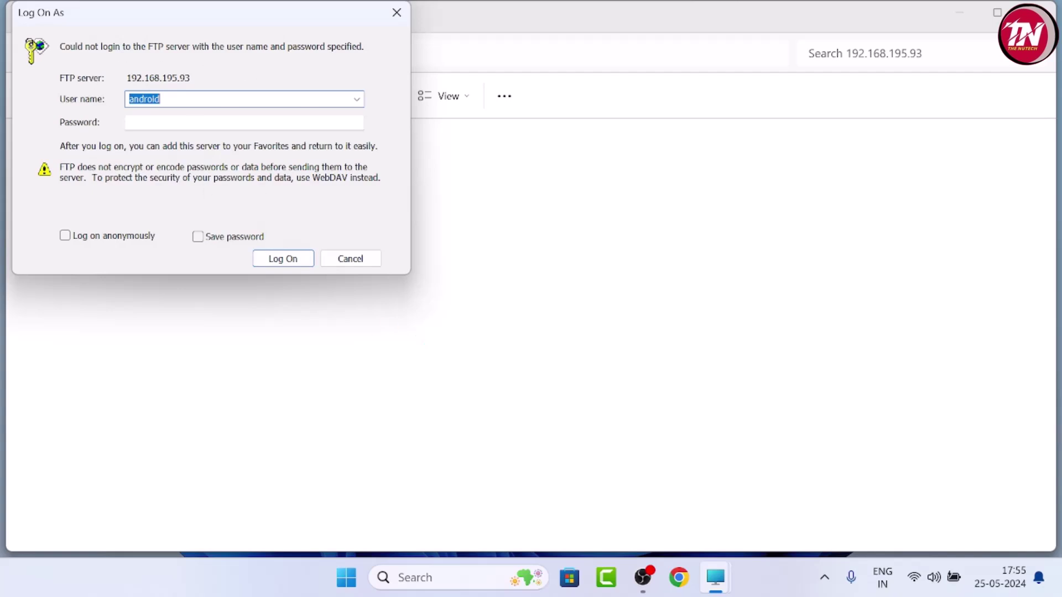
key("Tab")
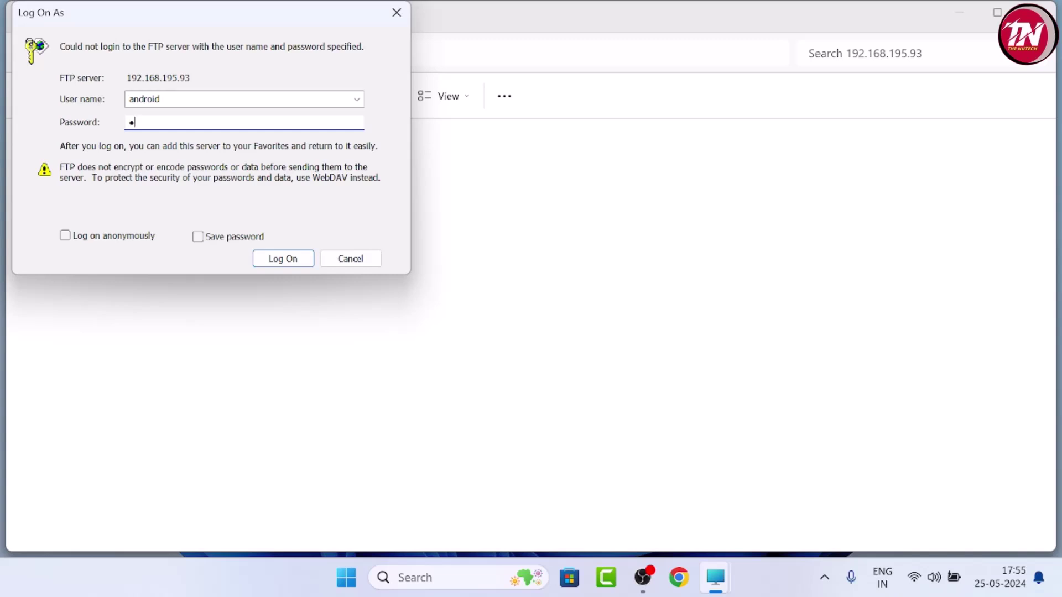
key("BackSpace")
key("BackSpace")
key("BackSpace")
left_click(197, 236)
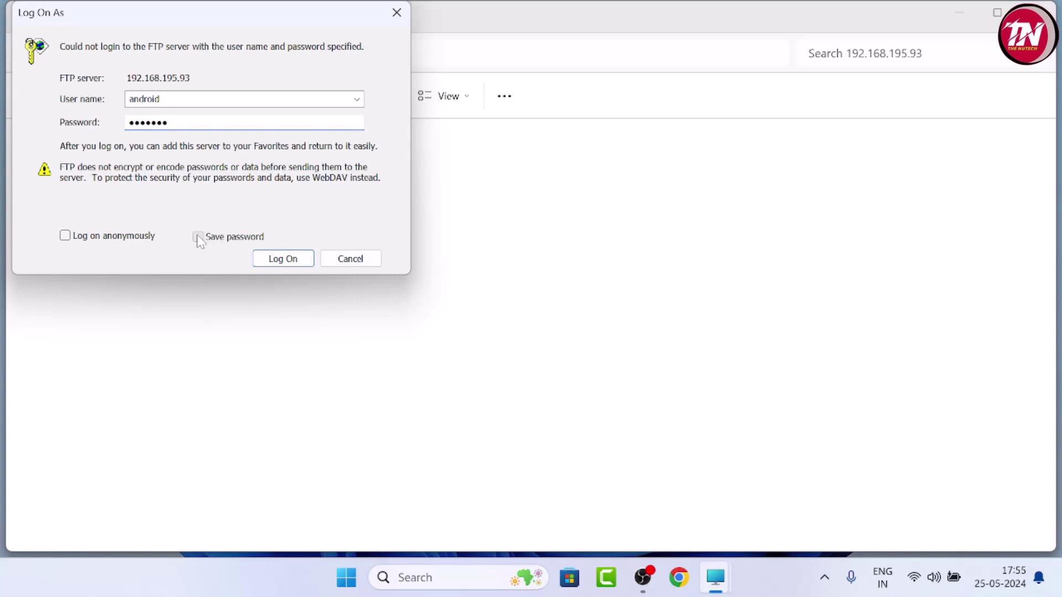
left_click(294, 267)
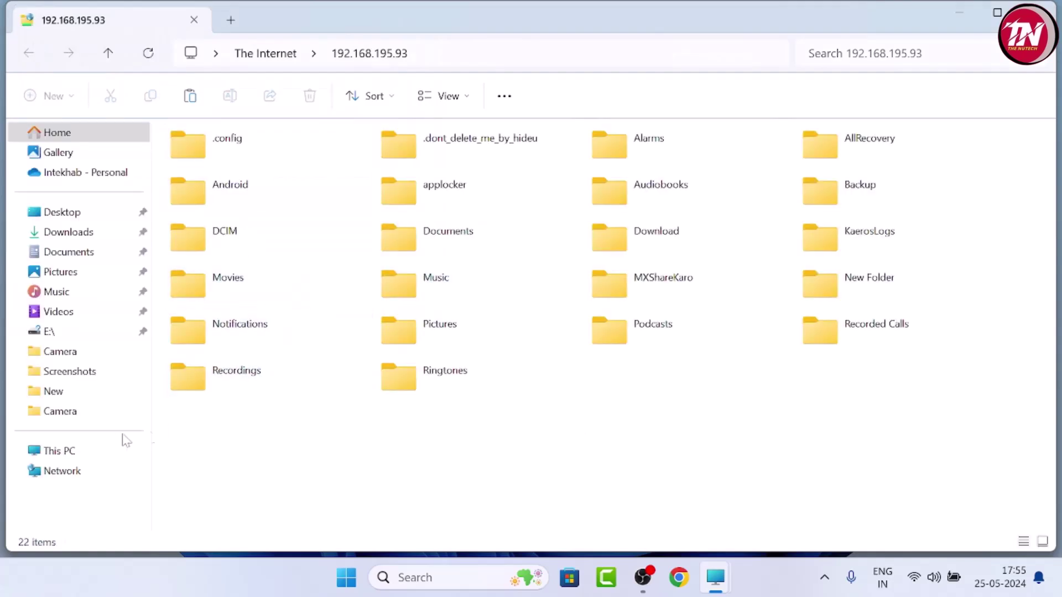
Step: Browse This PC > My Phone > DCIM > Camera on the phone
mouse_move(81, 439)
left_click(58, 455)
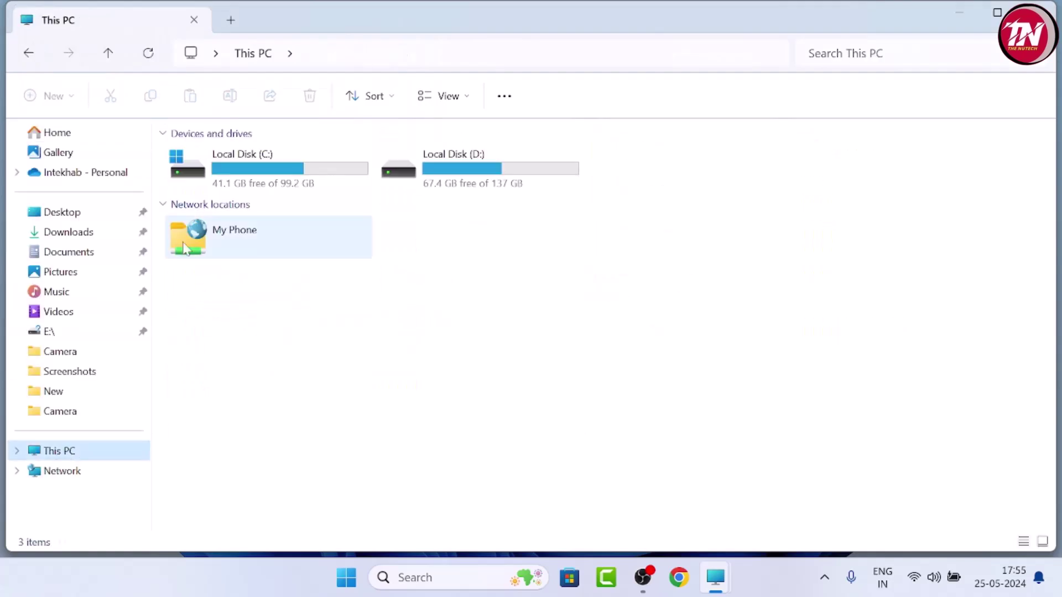
double_click(243, 252)
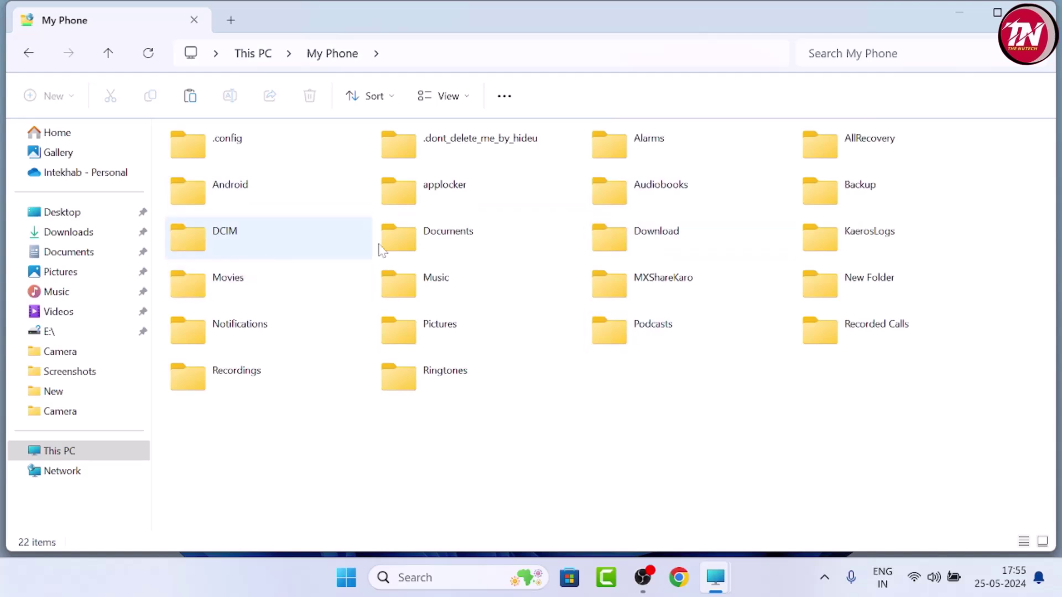
double_click(254, 239)
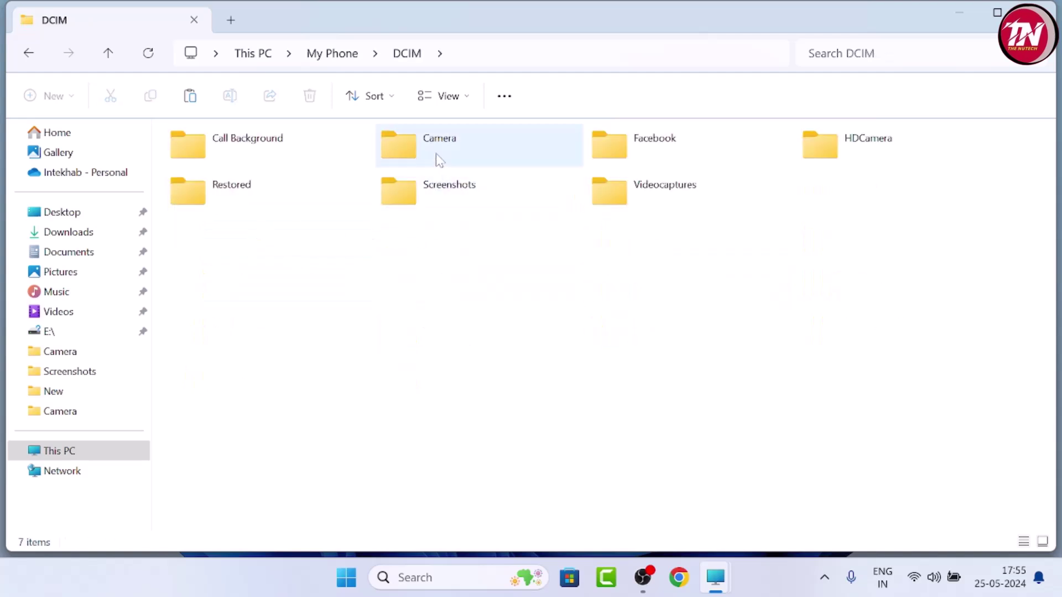
left_click(439, 160)
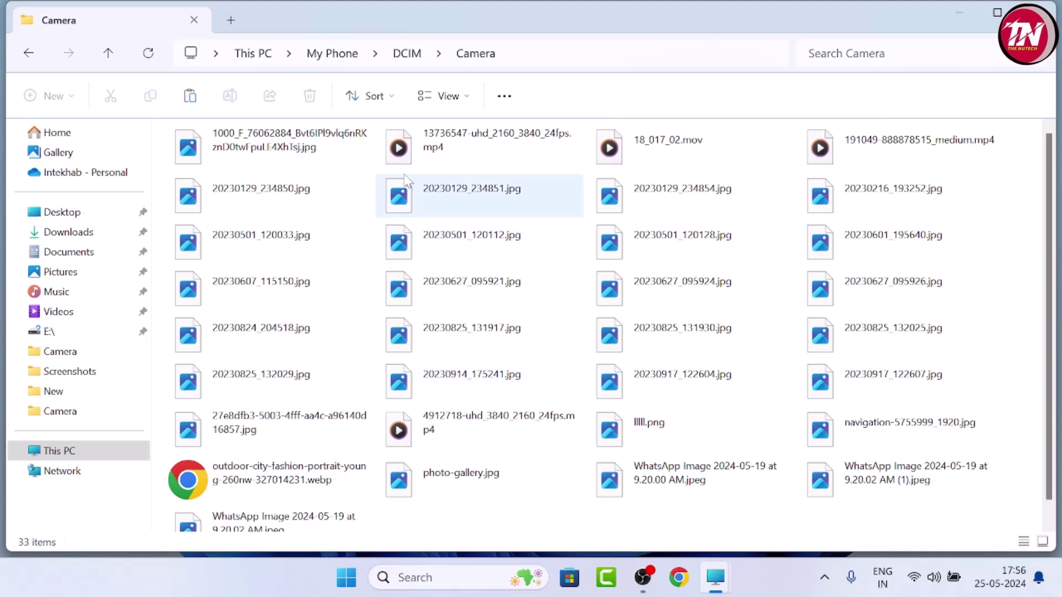
Step: Copy the 13736547 video, 20230129_234851.jpg and 20230501_120033.jpg onto the desktop
left_click(415, 153)
left_click(421, 210, "ctrl")
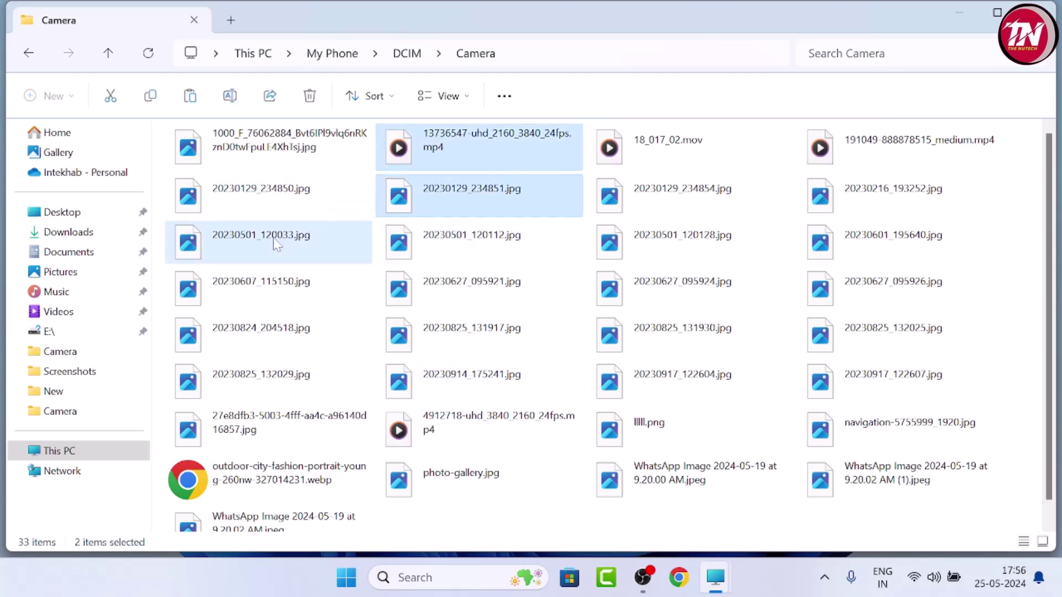
left_click(273, 238, "ctrl")
right_click(273, 237)
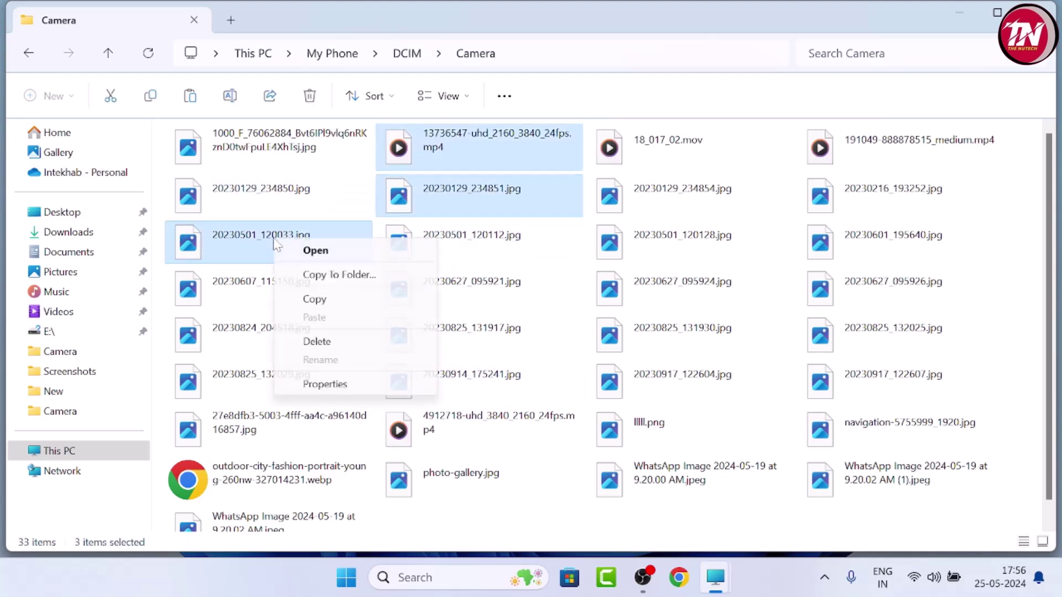
left_click(314, 300)
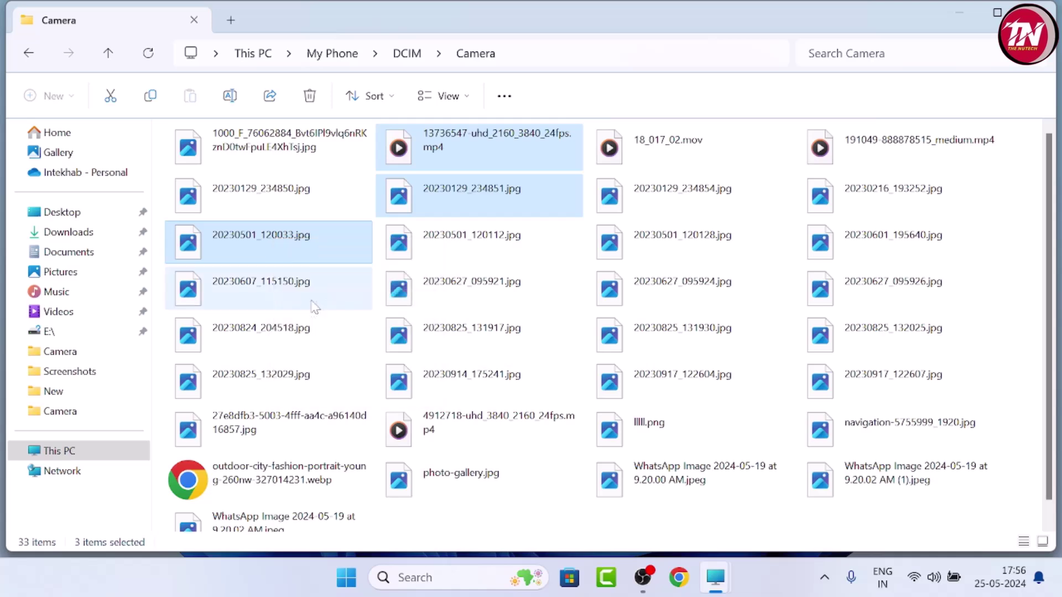
key("super+d")
right_click(283, 179)
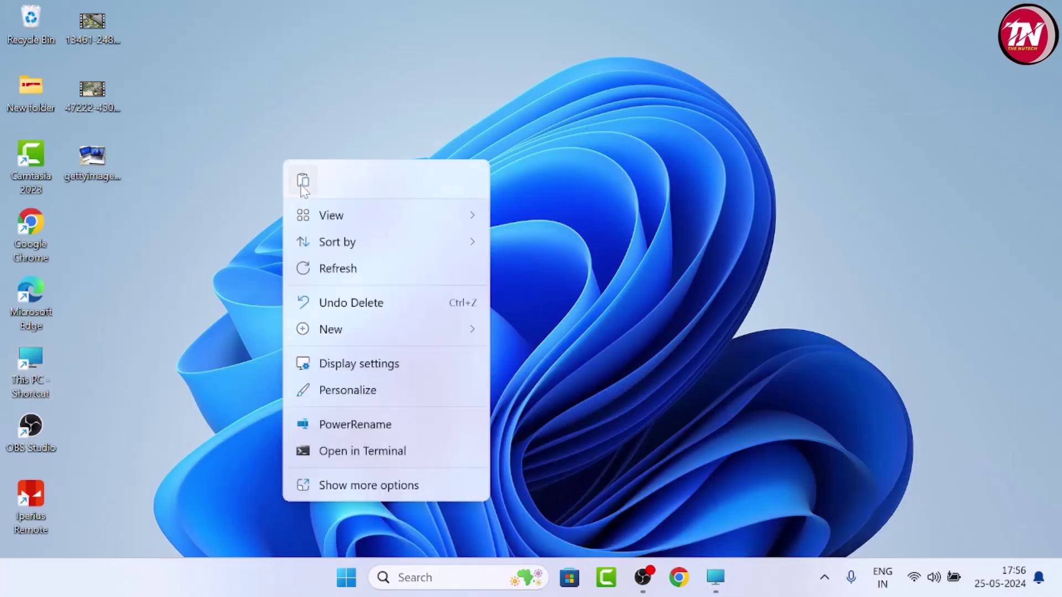
left_click(302, 182)
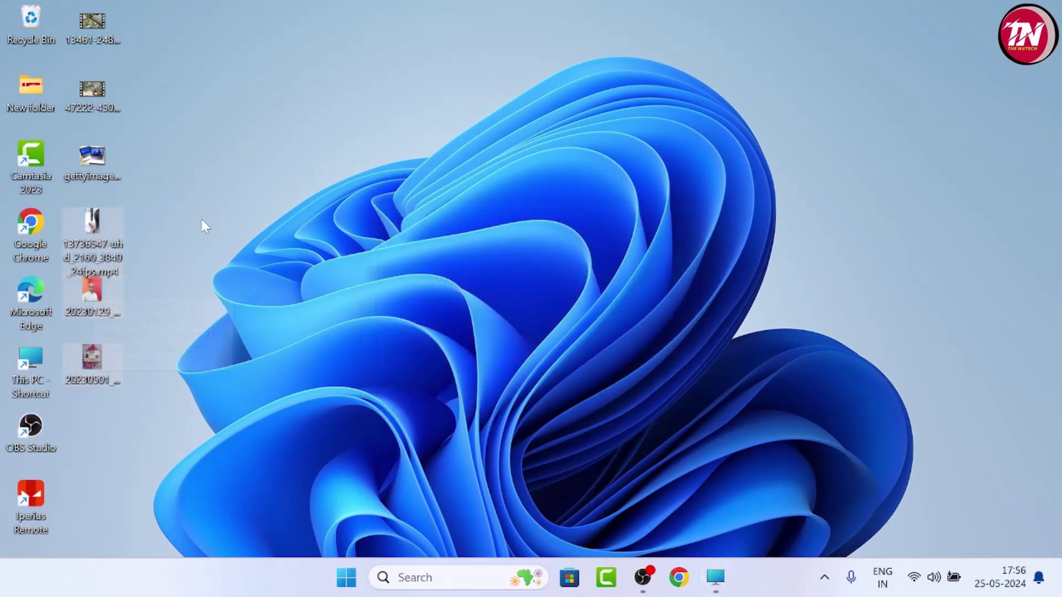
Step: Cut the two videos and the gettyimages photo from the desktop
left_click_drag(190, 29, 86, 168)
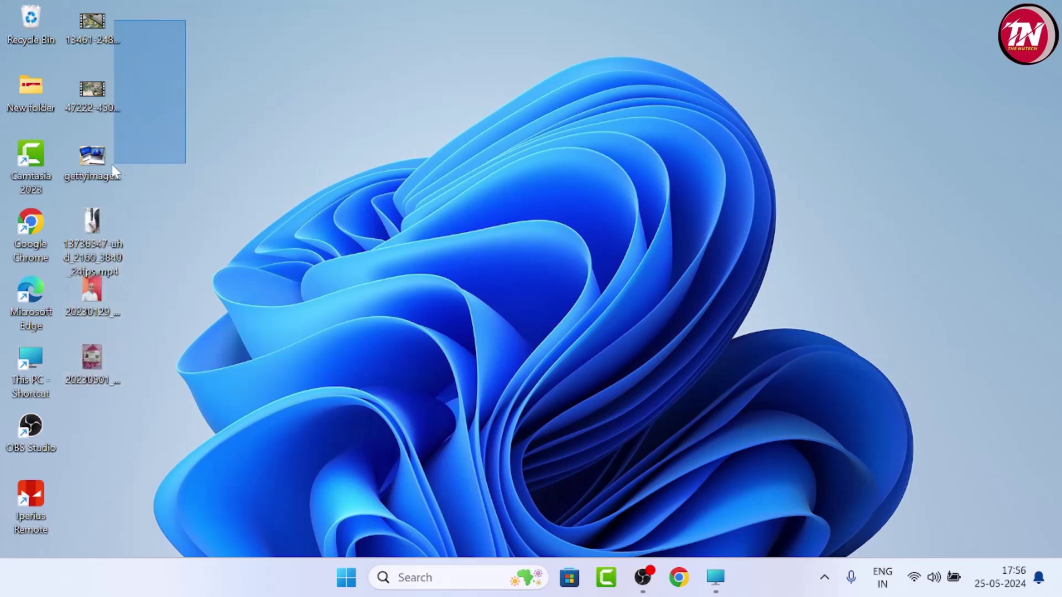
right_click(92, 172)
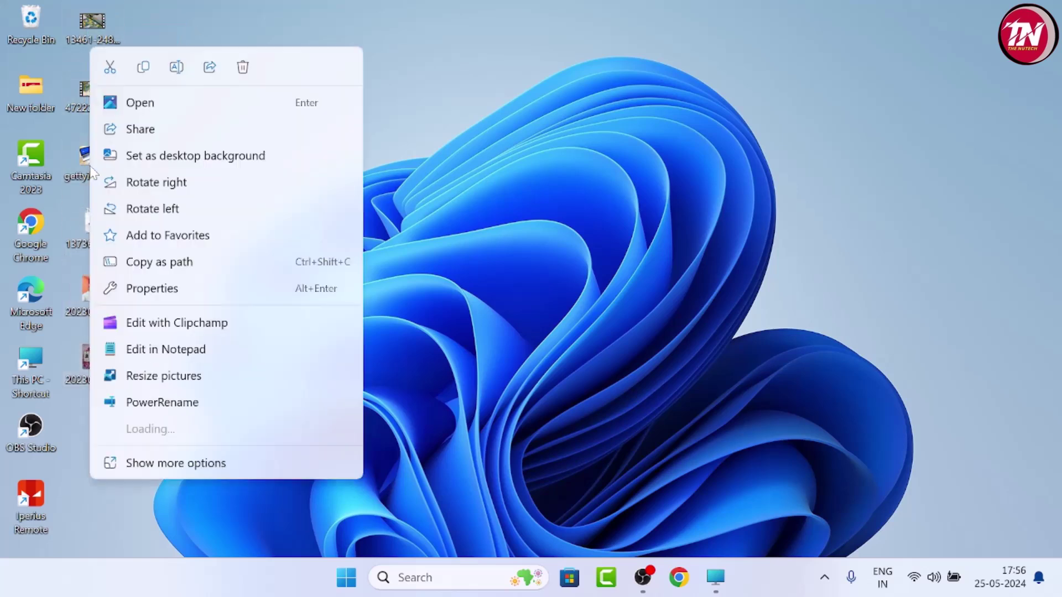
left_click(110, 67)
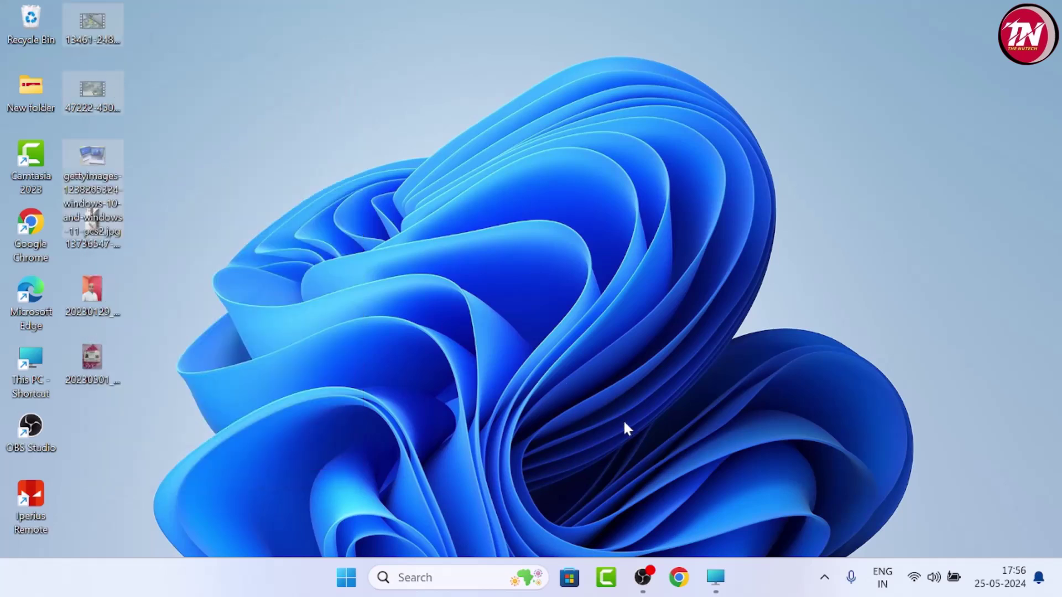
Step: Paste the cut files into the phone's Camera folder, then close File Explorer
left_click(715, 581)
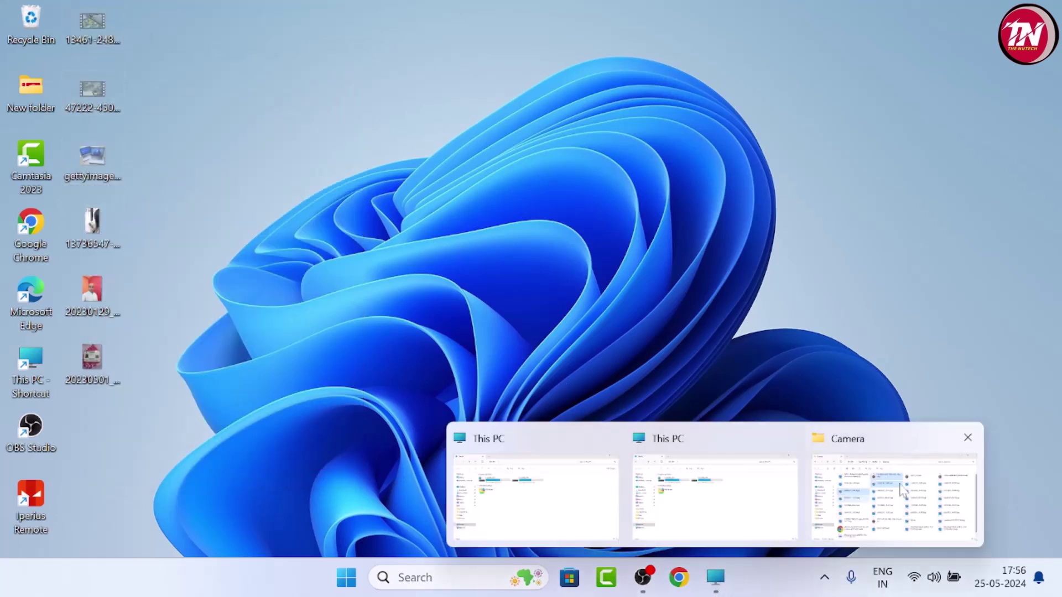
left_click(902, 490)
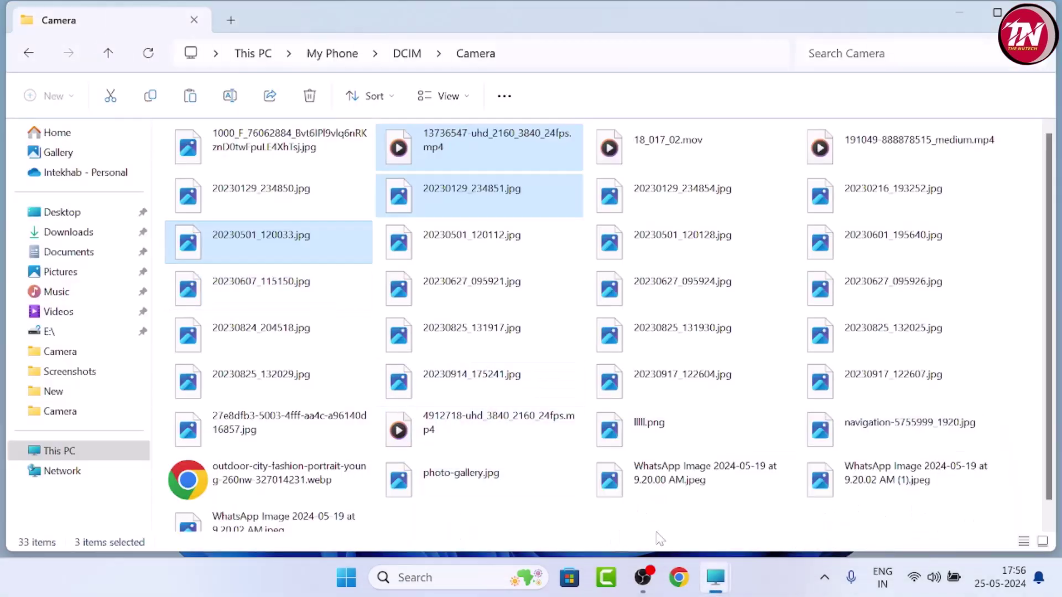
right_click(662, 531)
left_click(677, 515)
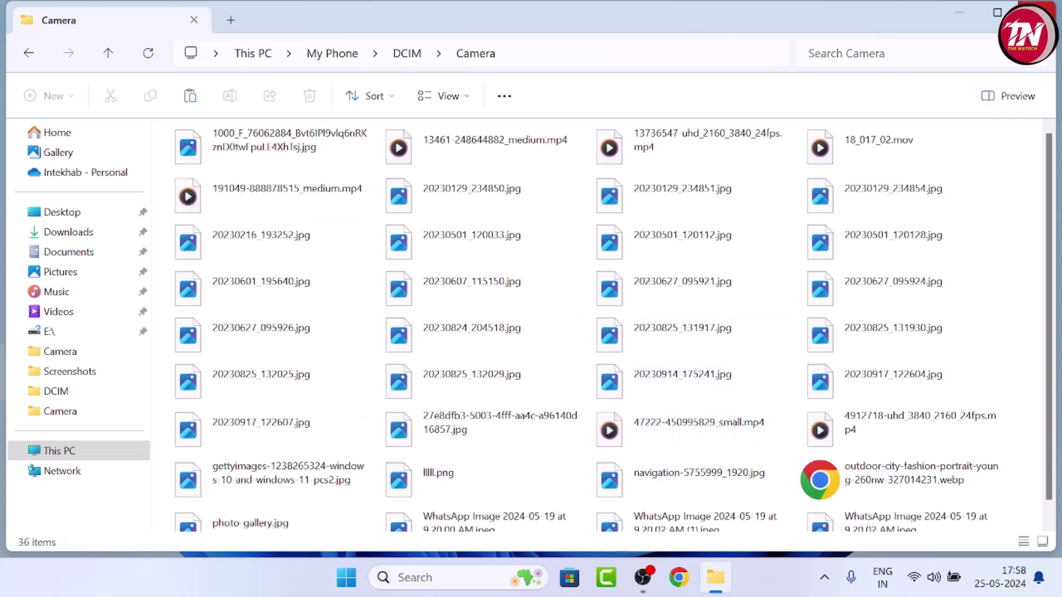
left_click(1042, 13)
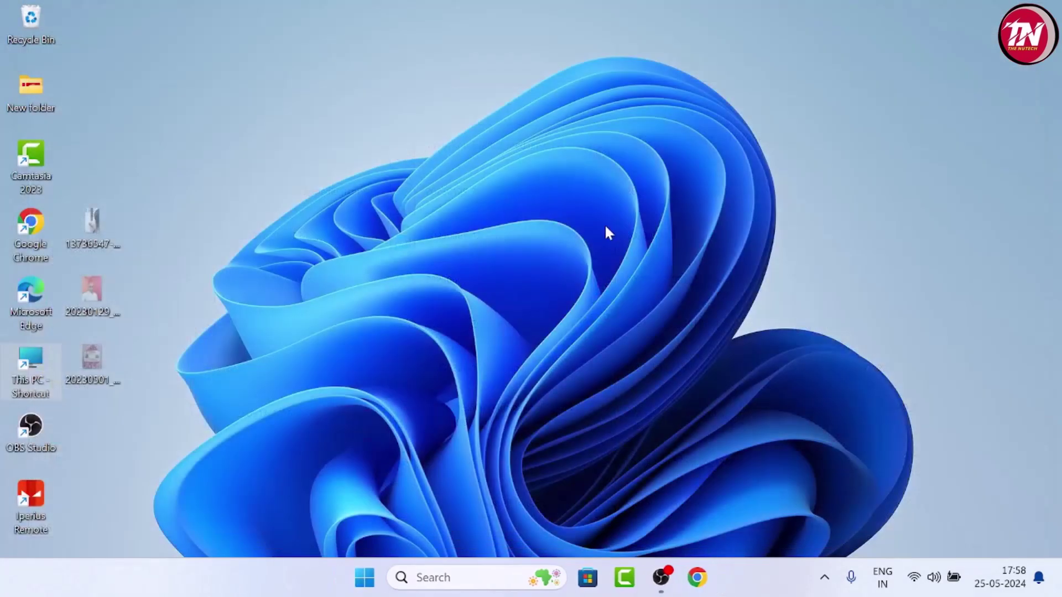